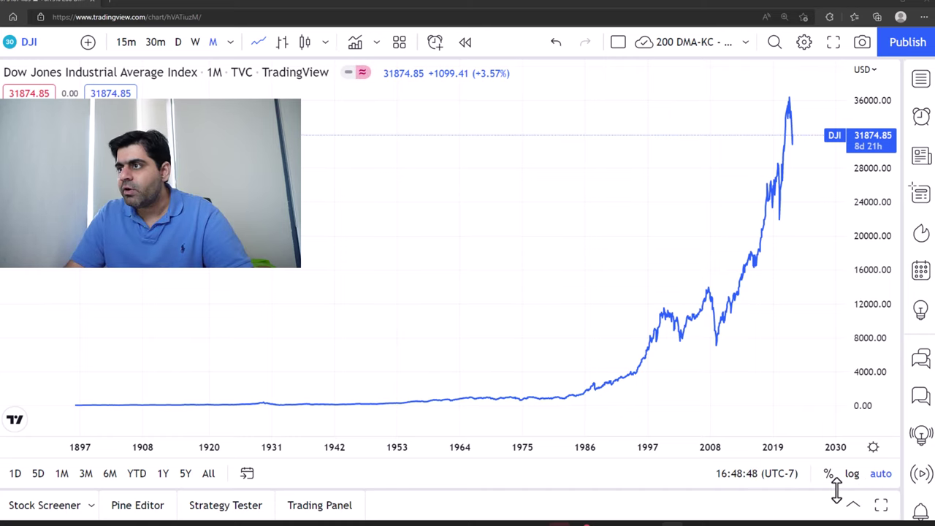
Try the percentage and logarithmic price scales, then return to a linear scale
left_click(829, 475)
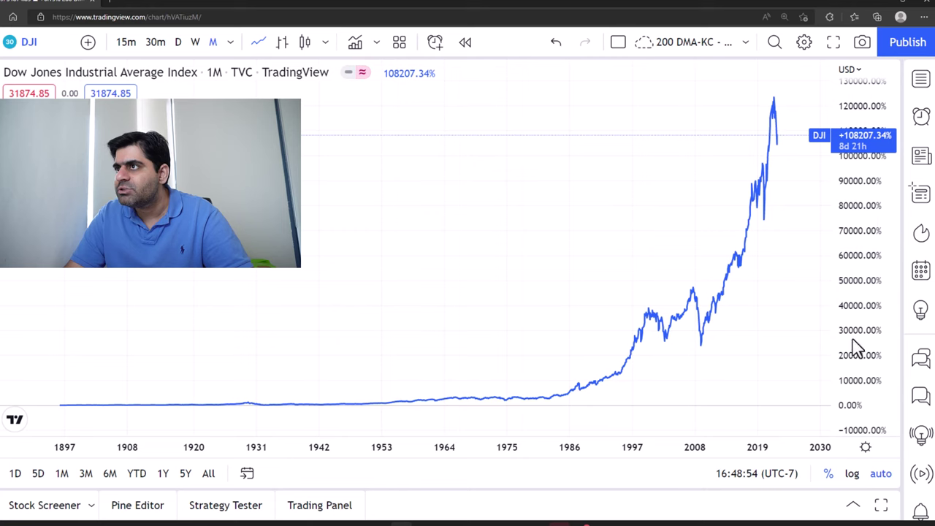
left_click(852, 476)
left_click(852, 475)
left_click(852, 475)
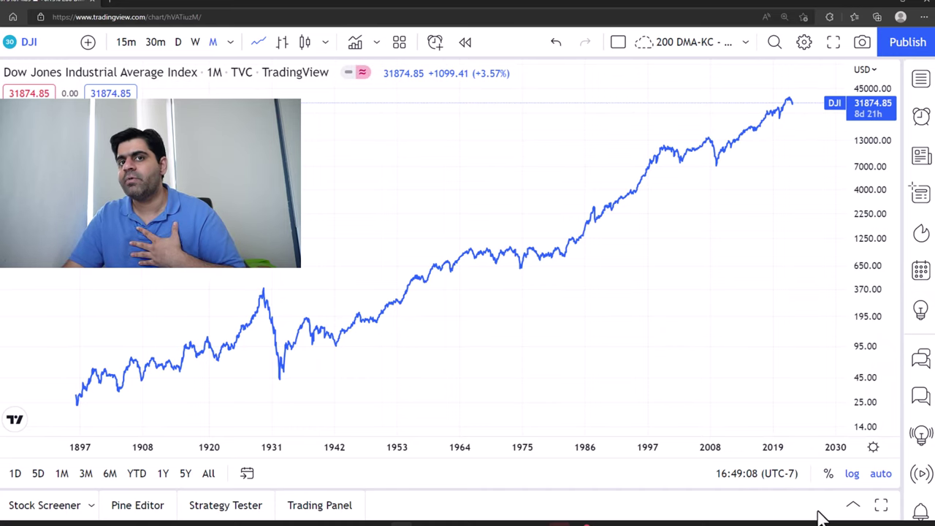
left_click(852, 473)
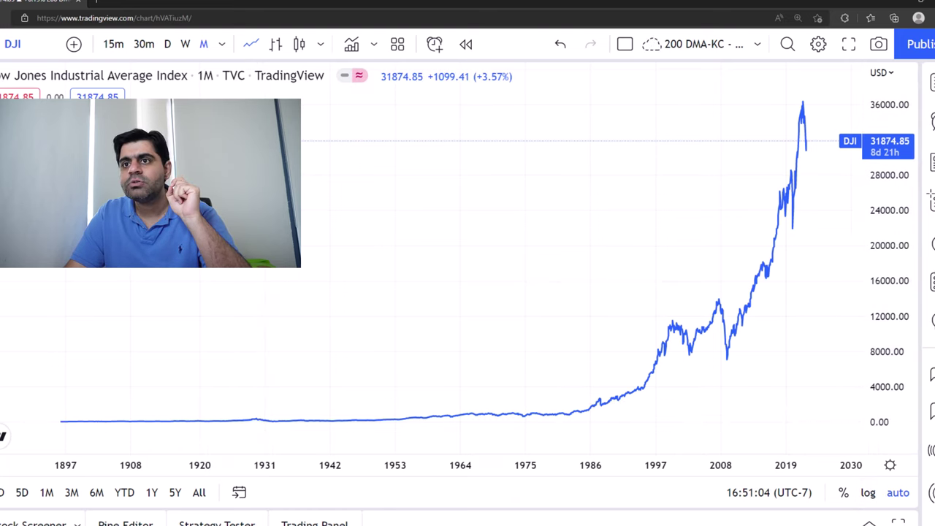
Toggle between logarithmic and linear scales, ending on a logarithmic price scale
key("alt+l")
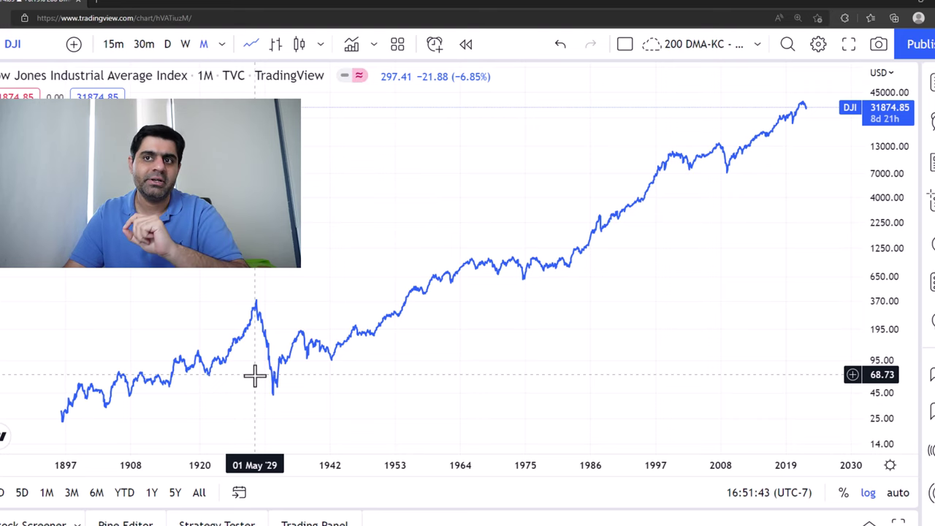
left_click(868, 495)
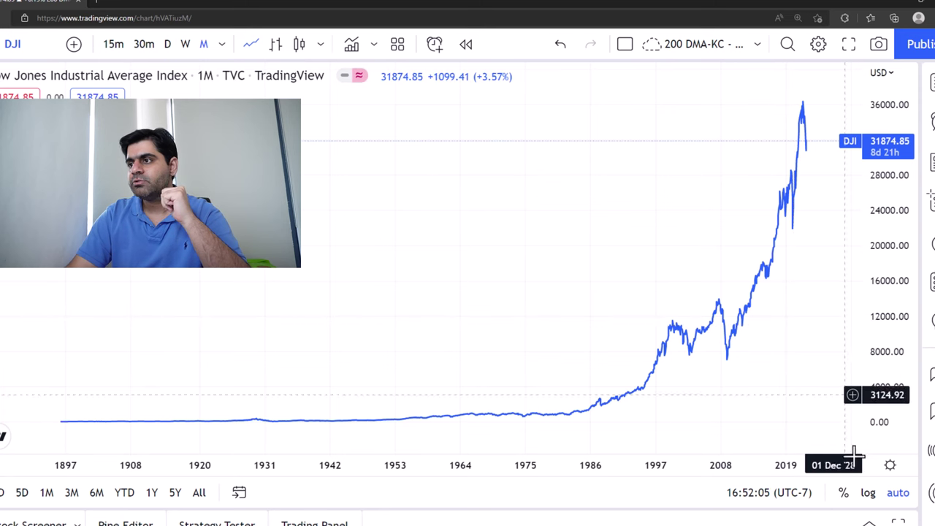
left_click(869, 498)
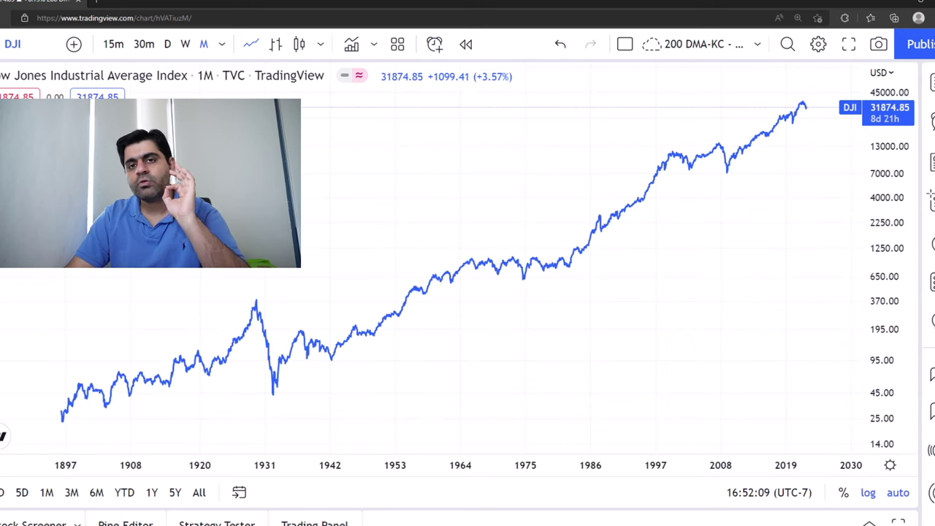
left_click(868, 494)
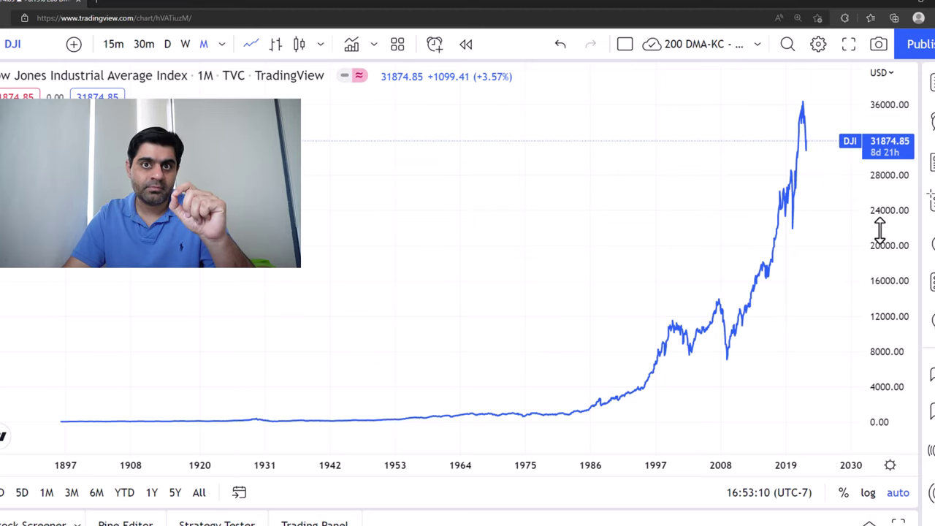
left_click(868, 492)
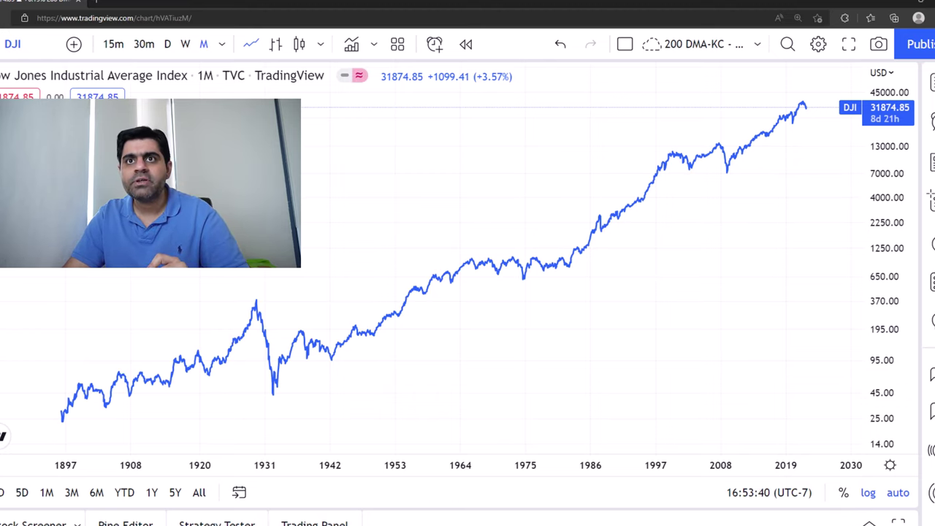
Draw an arrow from the 1929 peak to the 1932 low, then view it on a linear scale through 2030
left_click_drag(244, 311, 255, 383)
left_click_drag(254, 301, 270, 397)
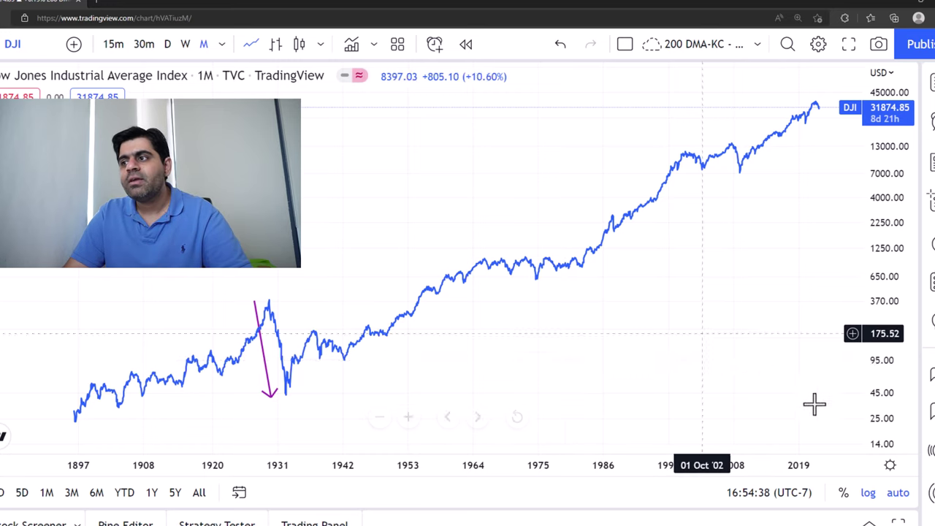
left_click(869, 496)
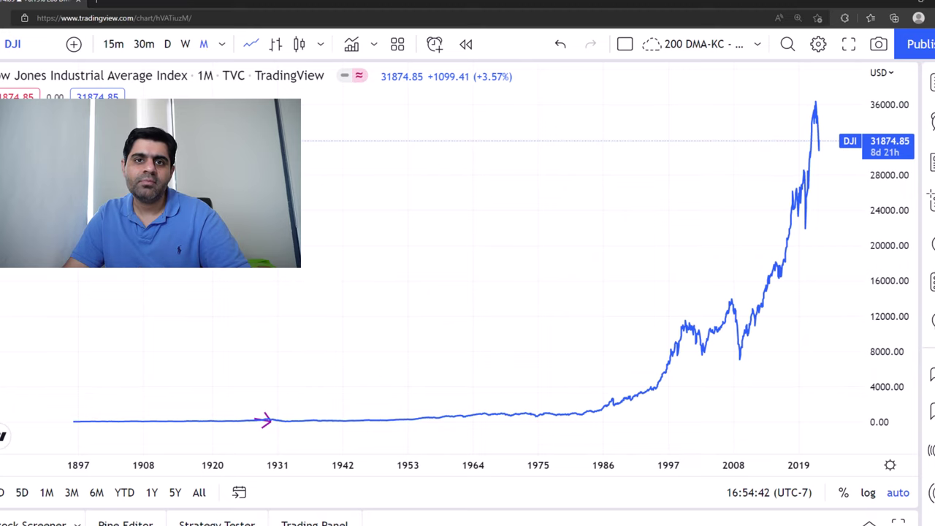
left_click_drag(824, 361, 788, 356)
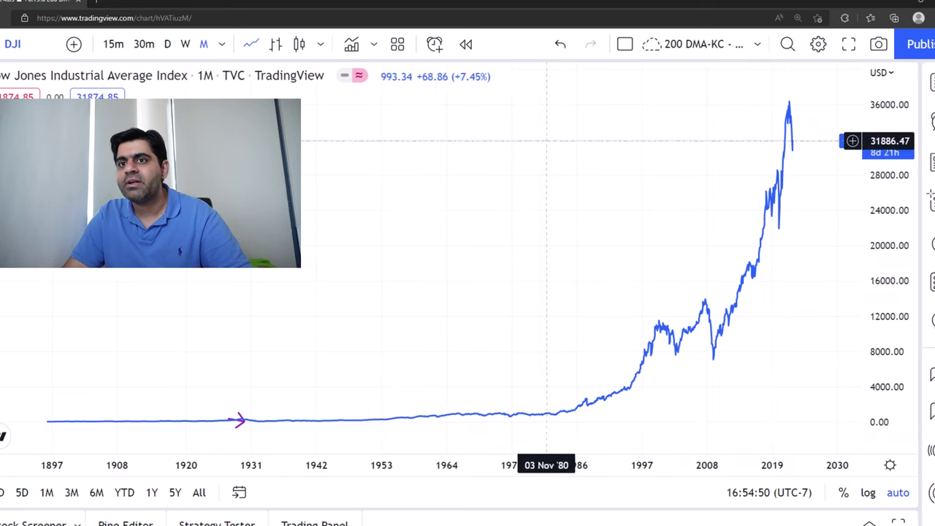
Turn on the log scale for the monthly Dow chart with the purple 1929 arrow
left_click(868, 494)
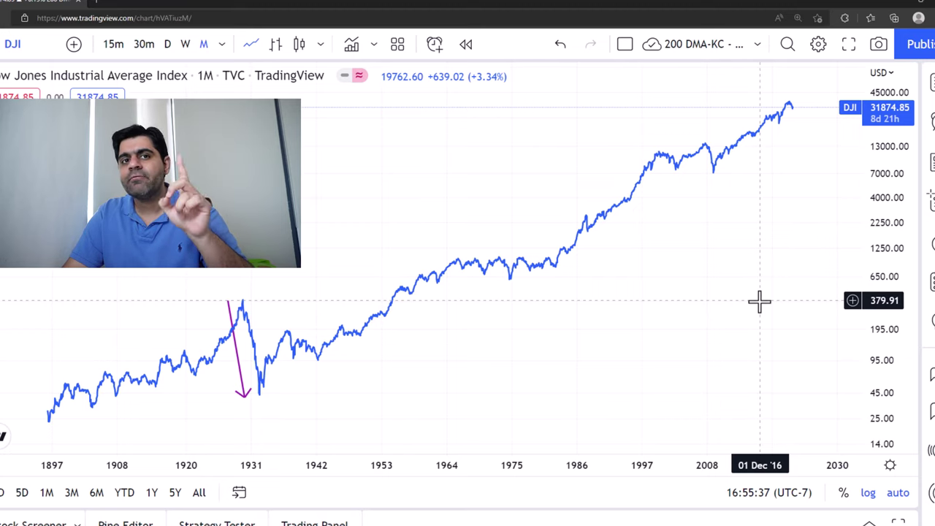
On a linear scale, zoom in on the most recent Dow years
left_click(867, 494)
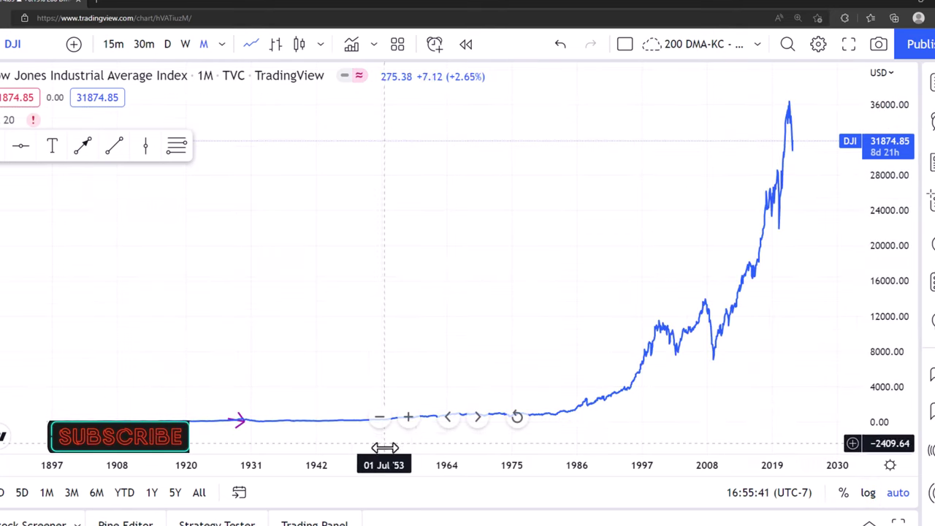
left_click(407, 420)
left_click(407, 419)
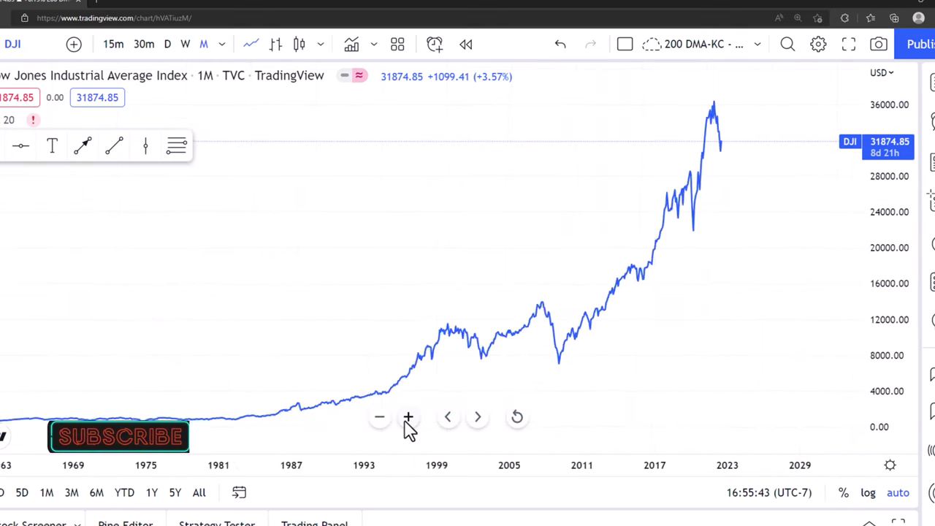
left_click(408, 419)
left_click(407, 419)
scroll(649, 328, "left", 2)
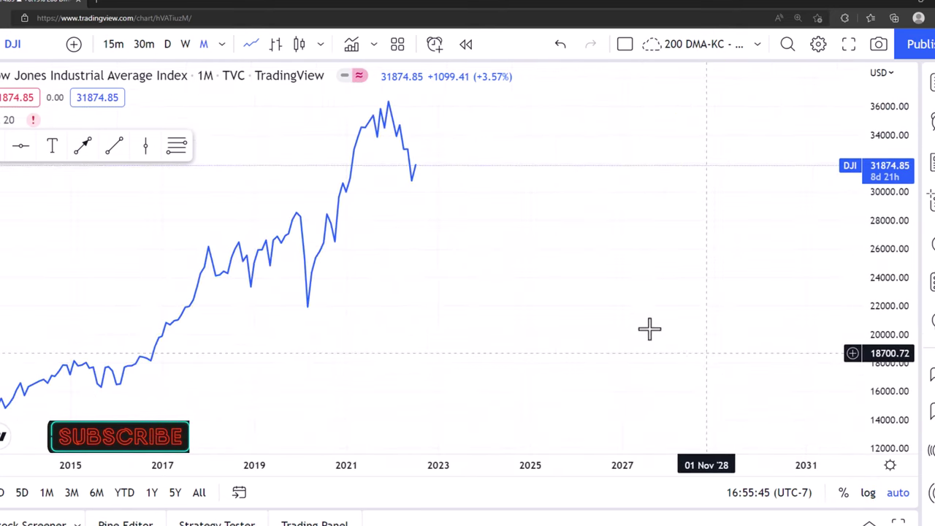
scroll(774, 368, "left", 2)
mouse_move(365, 402)
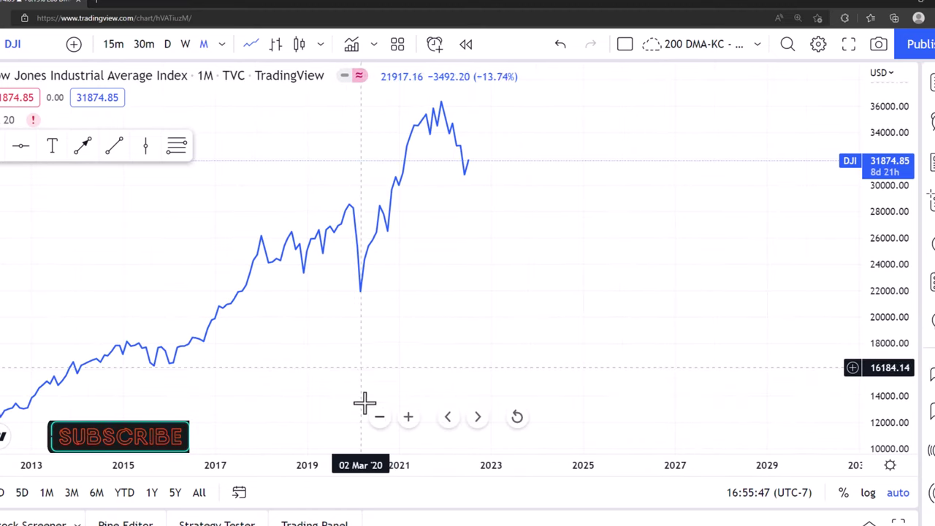
left_click(406, 419)
left_click_drag(430, 340, 562, 353)
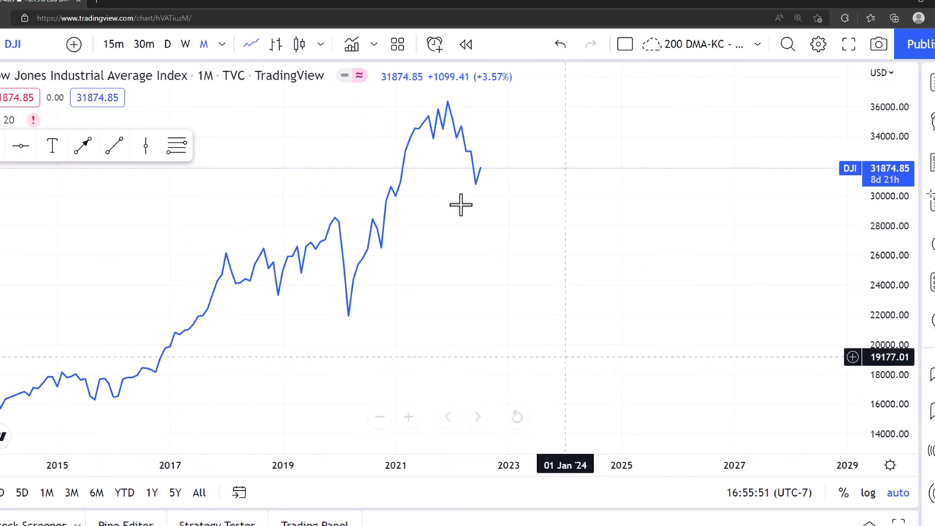
Compare the recent years on log, linear, then log scale again
left_click(868, 494)
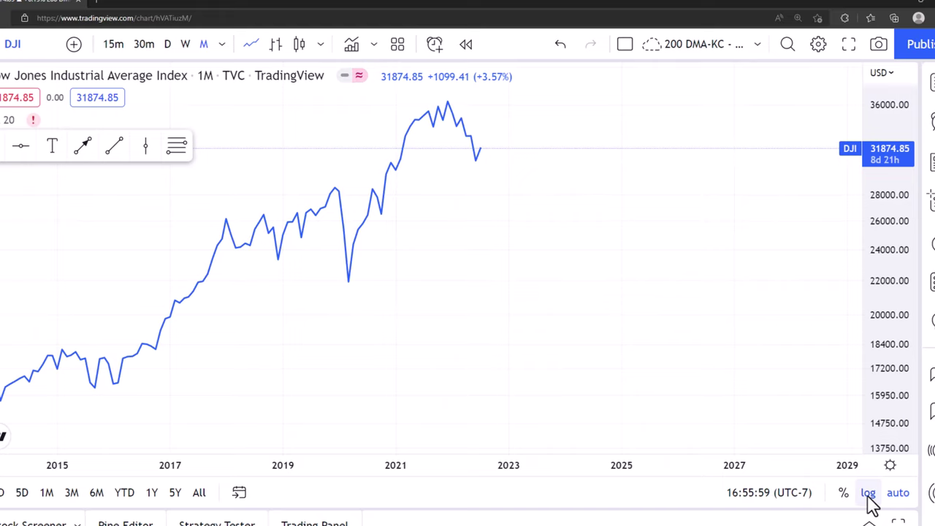
left_click(869, 498)
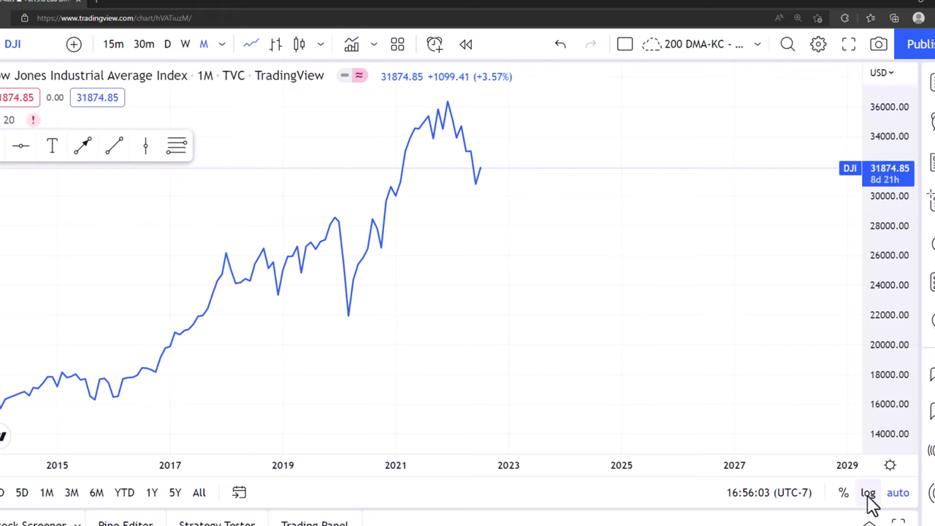
left_click(868, 494)
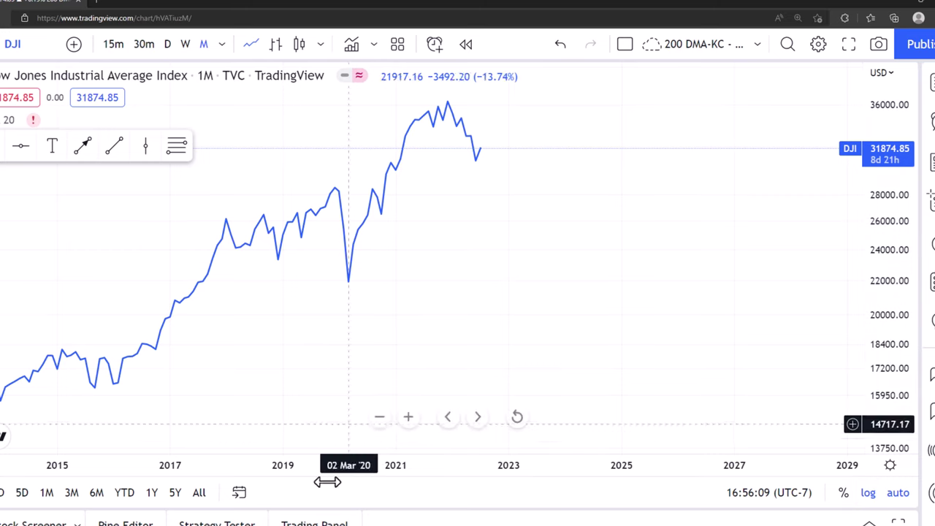
Zoom out to the full 1916–2024 history, comparing linear and ending on log scale
left_click(380, 417)
left_click(381, 417)
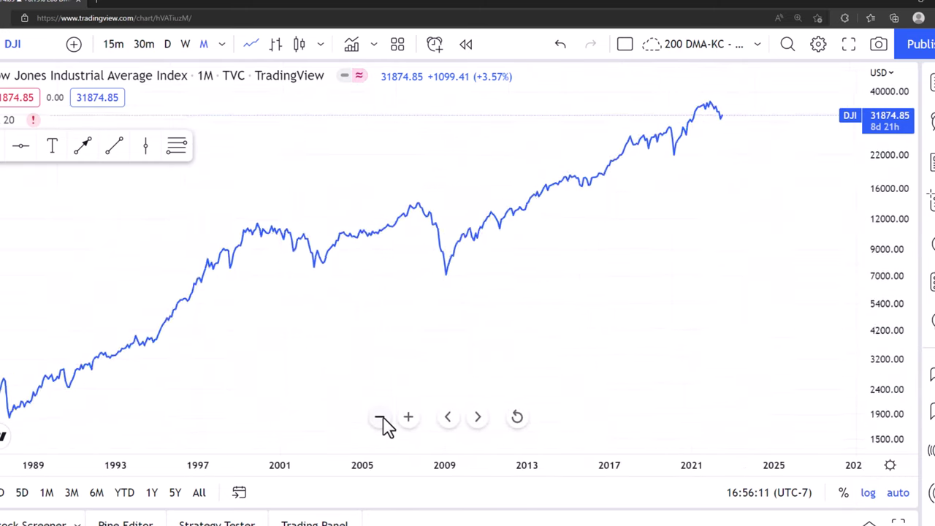
left_click(380, 417)
left_click(381, 417)
left_click(381, 418)
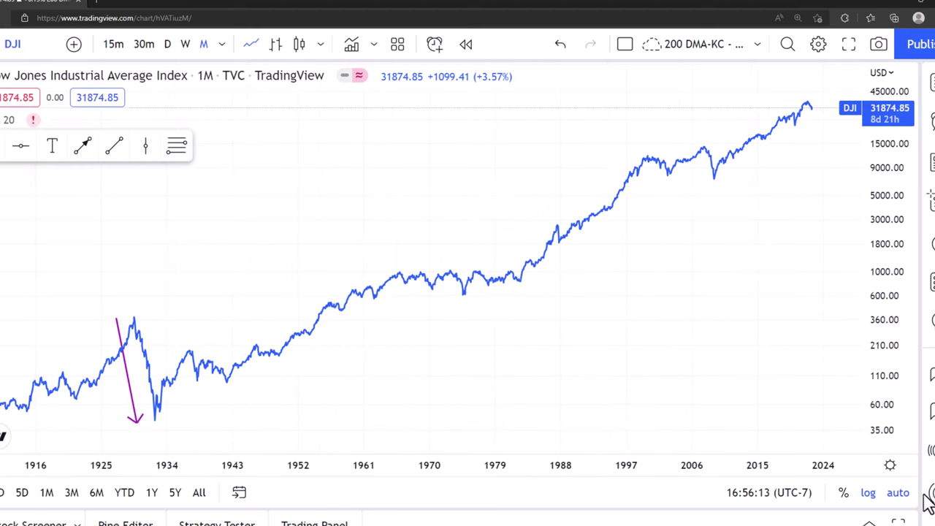
left_click(869, 495)
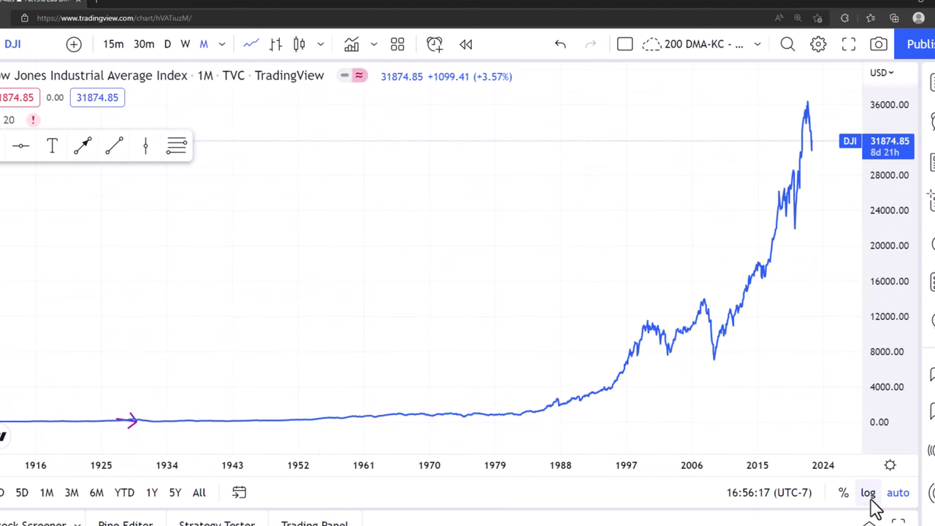
left_click(868, 494)
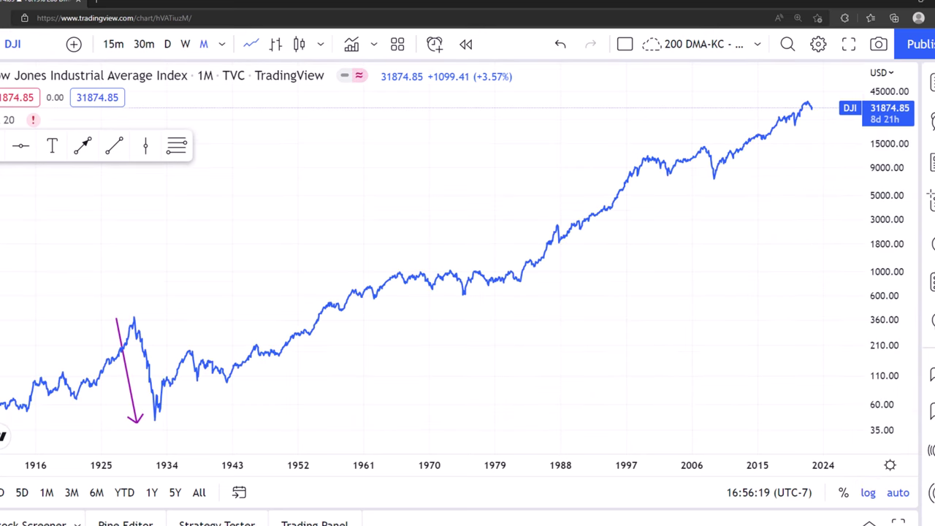